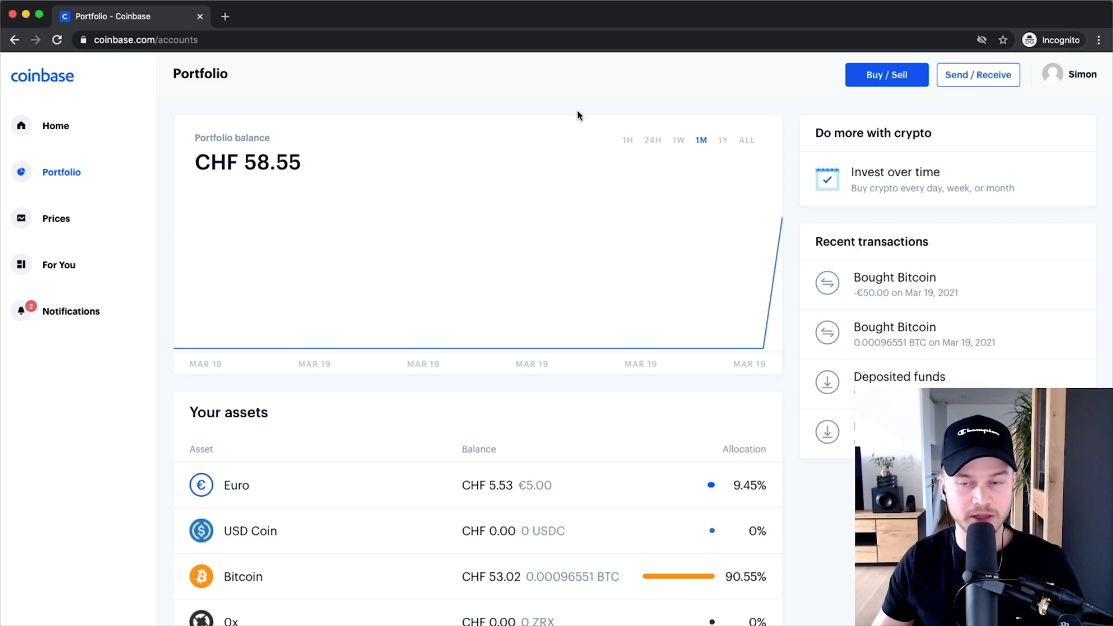
Preview a Bitcoin sale of the entire balance using Sell all
{"action": "left_click", "coordinate": [909, 85]}
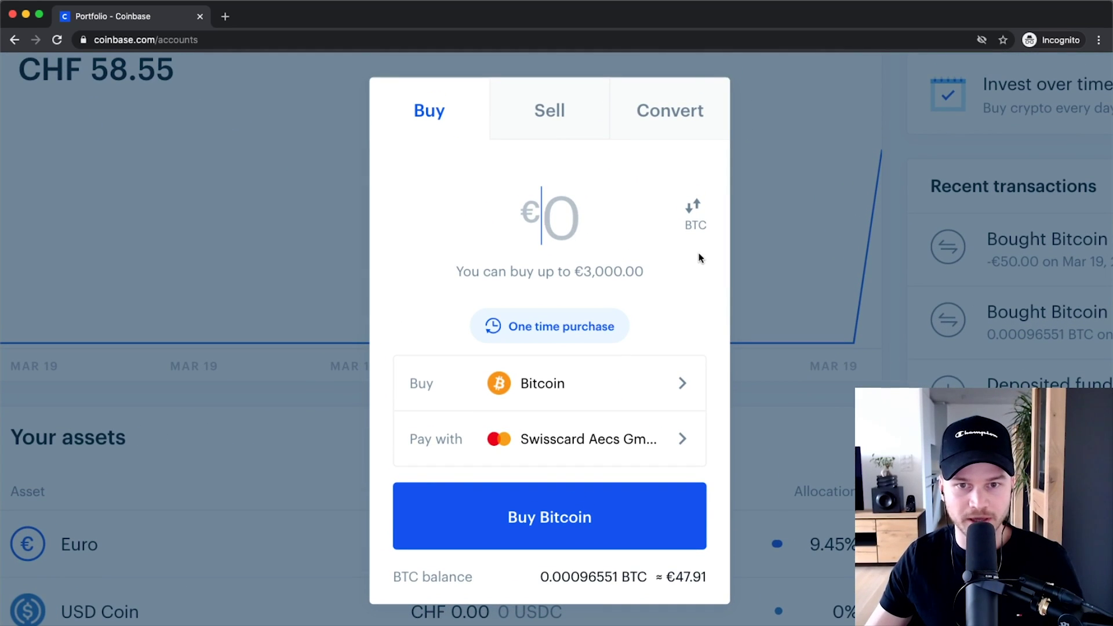
{"action": "left_click", "coordinate": [536, 119]}
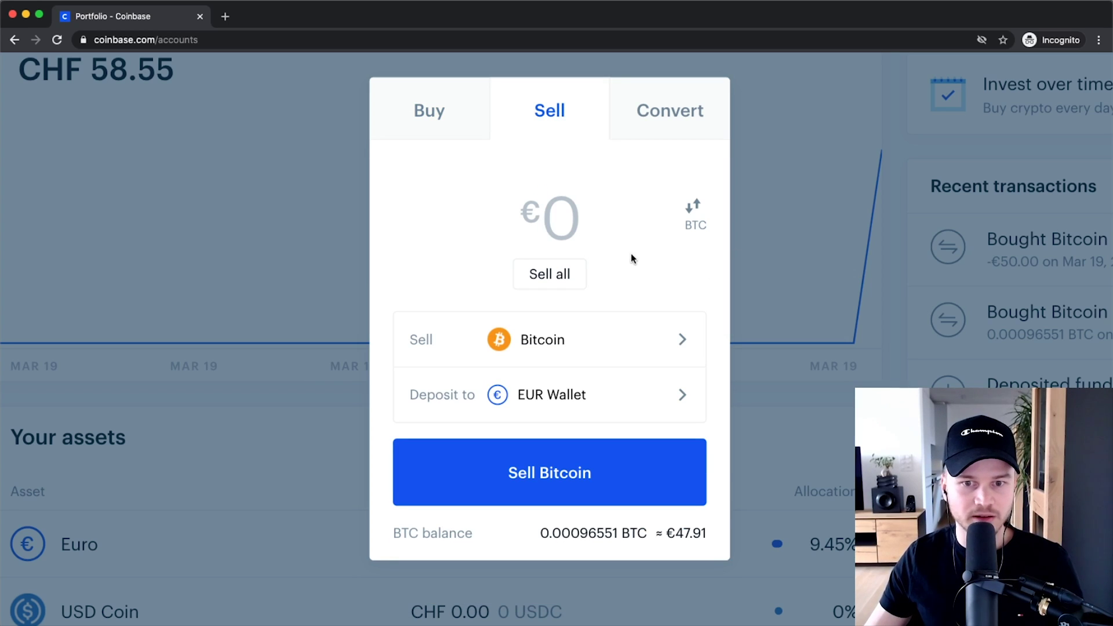
{"action": "left_click", "coordinate": [548, 278]}
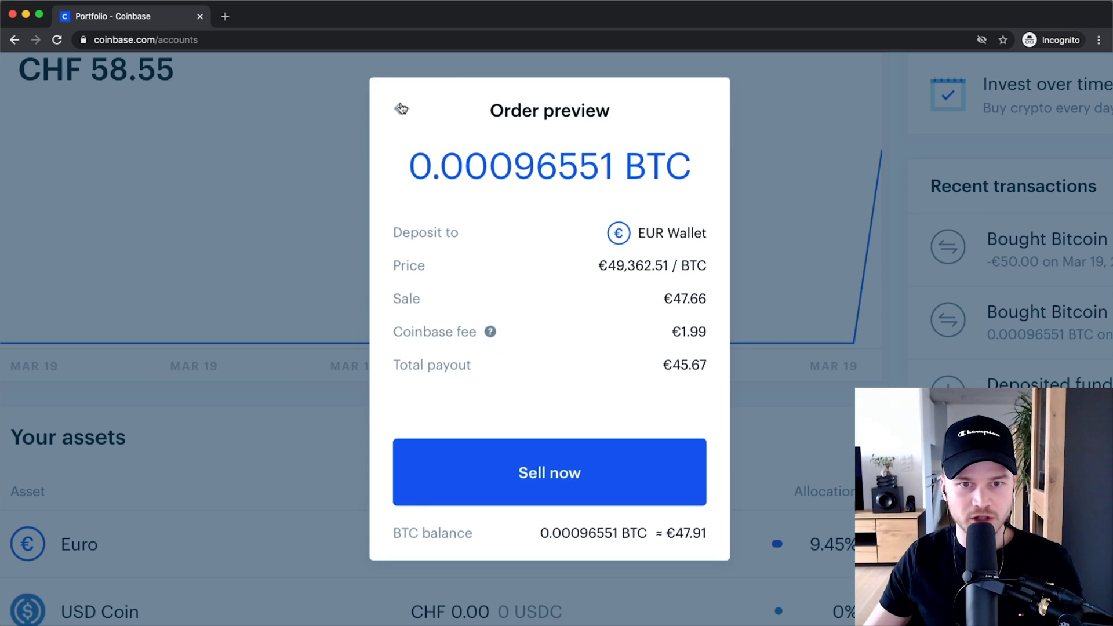
Return to the sell form and request a preview of a €25 Bitcoin sale
{"action": "left_click", "coordinate": [401, 109]}
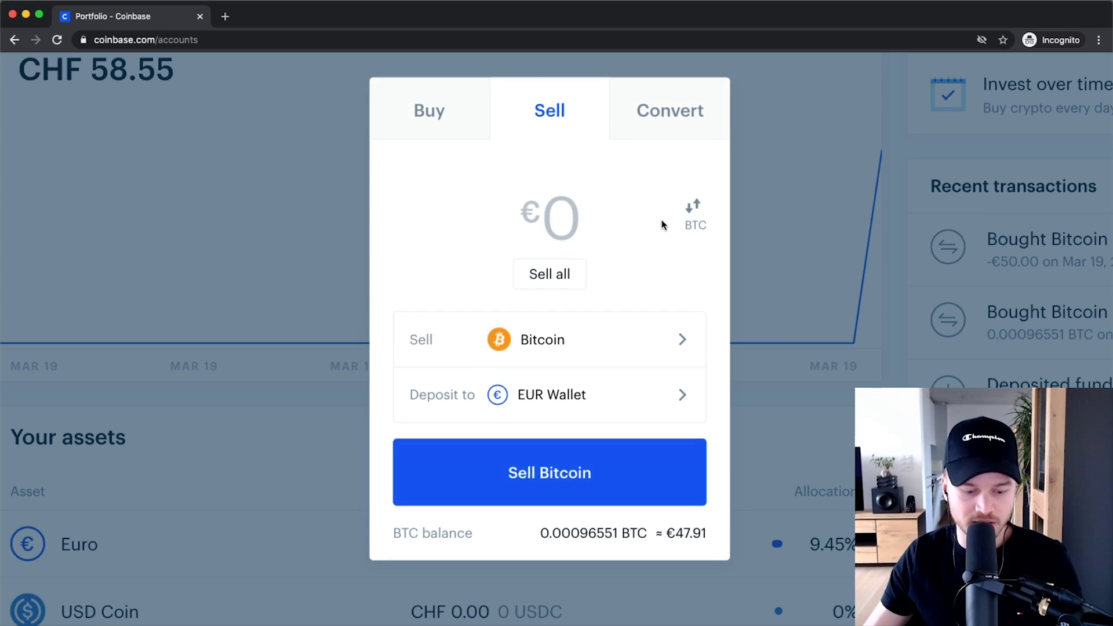
{"action": "type", "text": "25"}
{"action": "key", "text": "Return"}
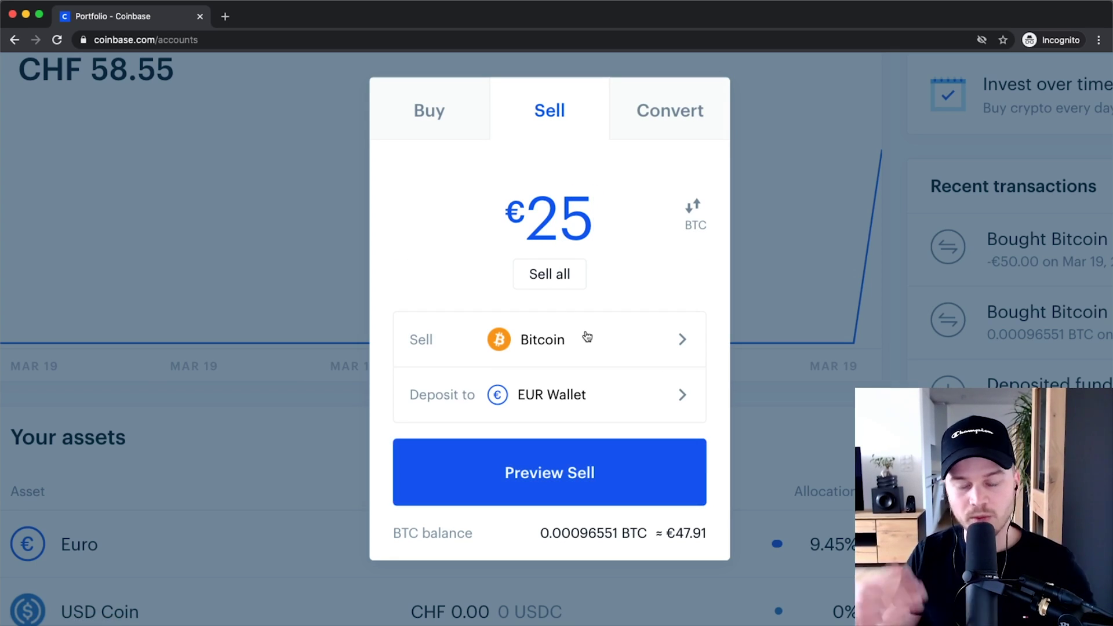
Review the deposit options for the sale proceeds, then return to the sell form
{"action": "scroll", "coordinate": [585, 322], "scroll_direction": "down", "scroll_amount": 2}
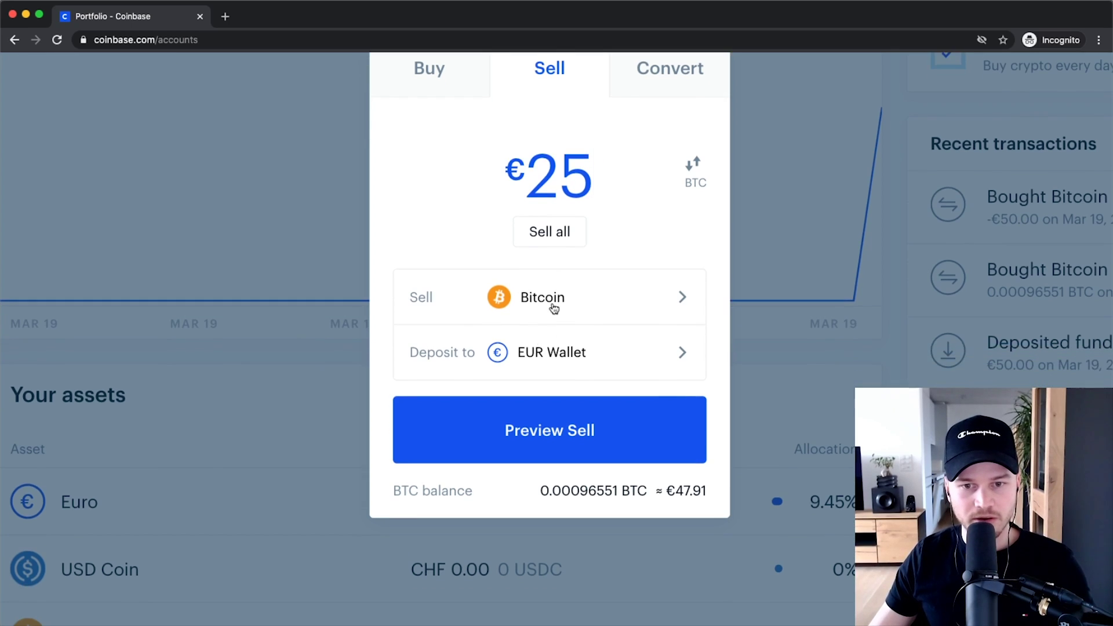
{"action": "scroll", "coordinate": [566, 296], "scroll_direction": "up", "scroll_amount": 5}
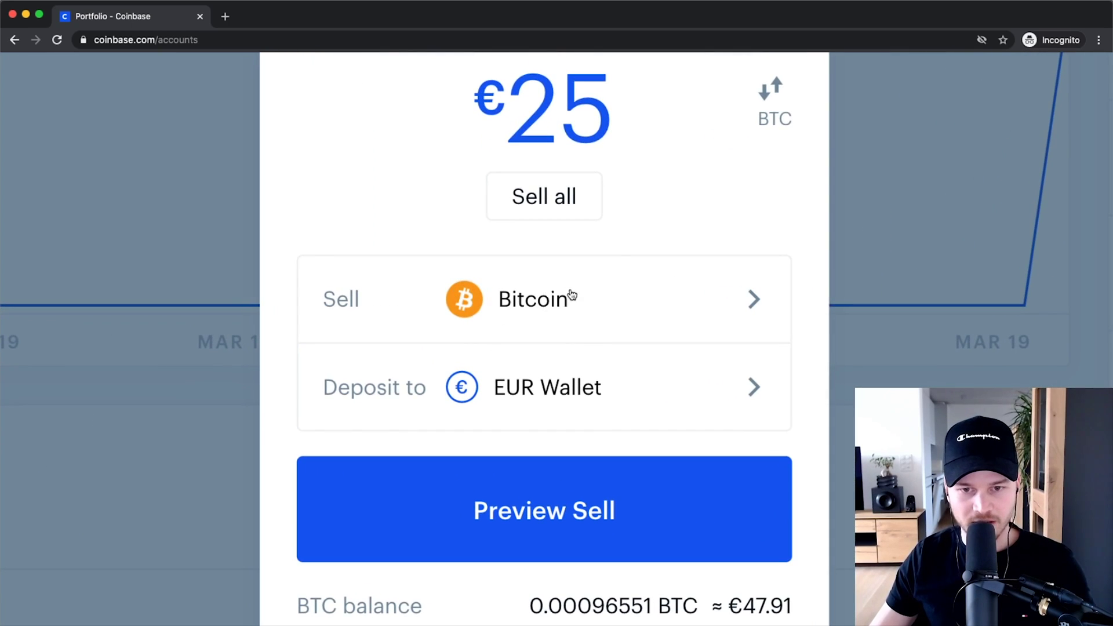
{"action": "scroll", "coordinate": [573, 295], "scroll_direction": "down", "scroll_amount": 2}
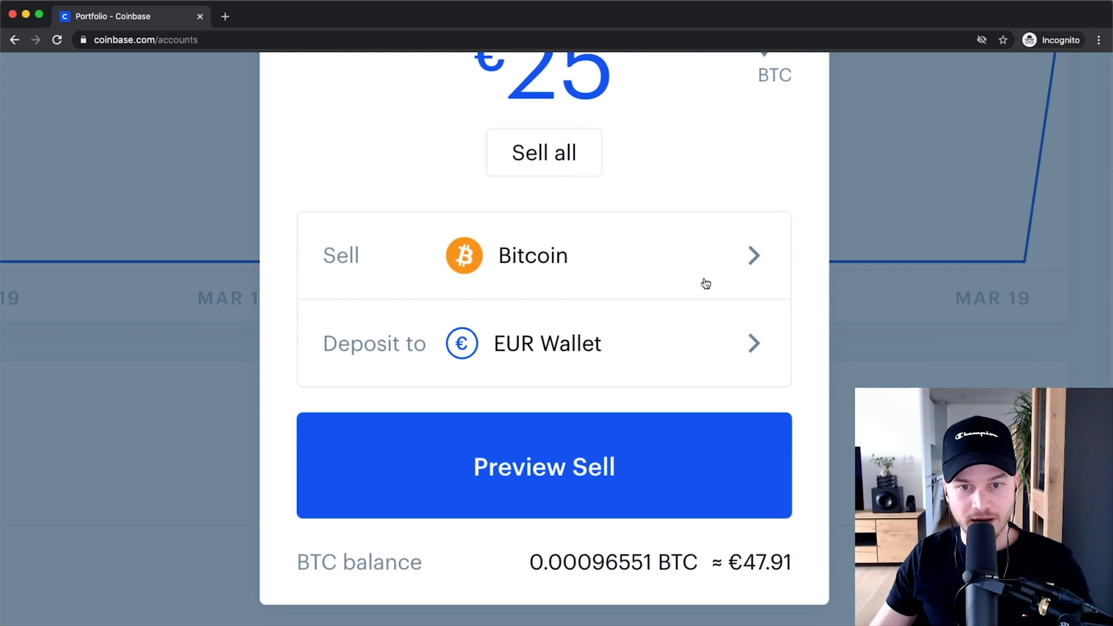
{"action": "scroll", "coordinate": [345, 278], "scroll_direction": "down", "scroll_amount": 1}
{"action": "left_click", "coordinate": [588, 311]}
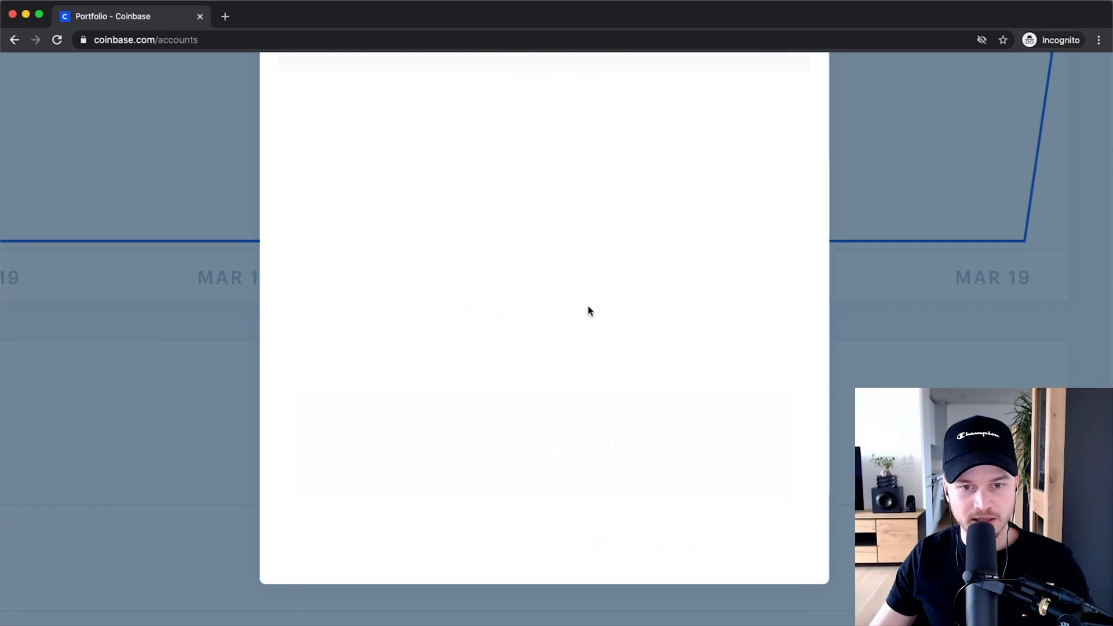
{"action": "scroll", "coordinate": [590, 332], "scroll_direction": "down", "scroll_amount": 5}
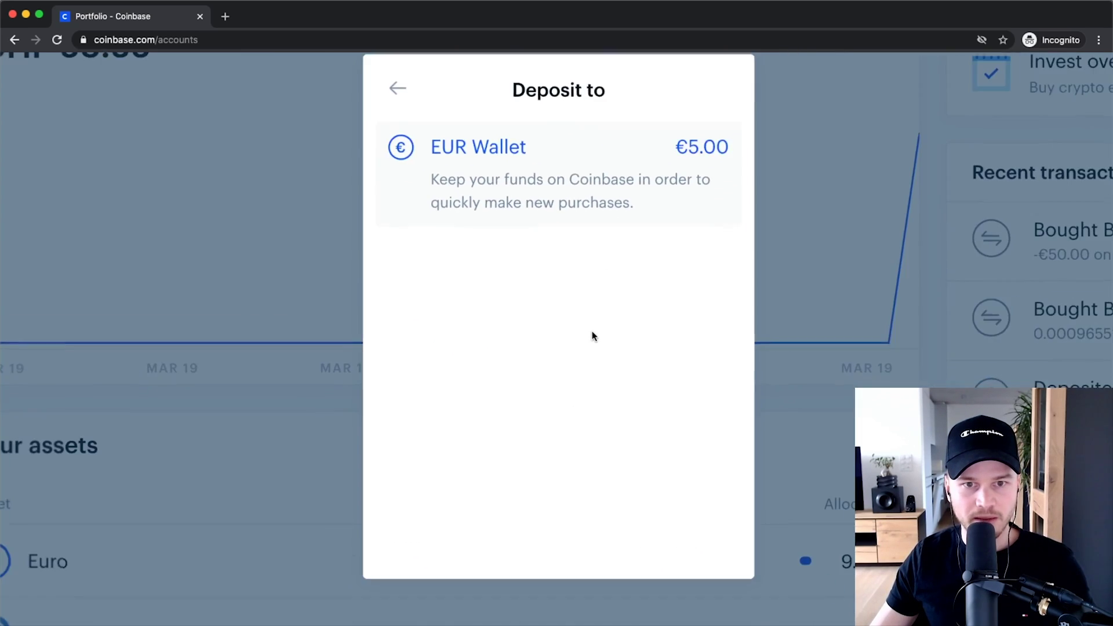
{"action": "scroll", "coordinate": [594, 325], "scroll_direction": "down", "scroll_amount": 4}
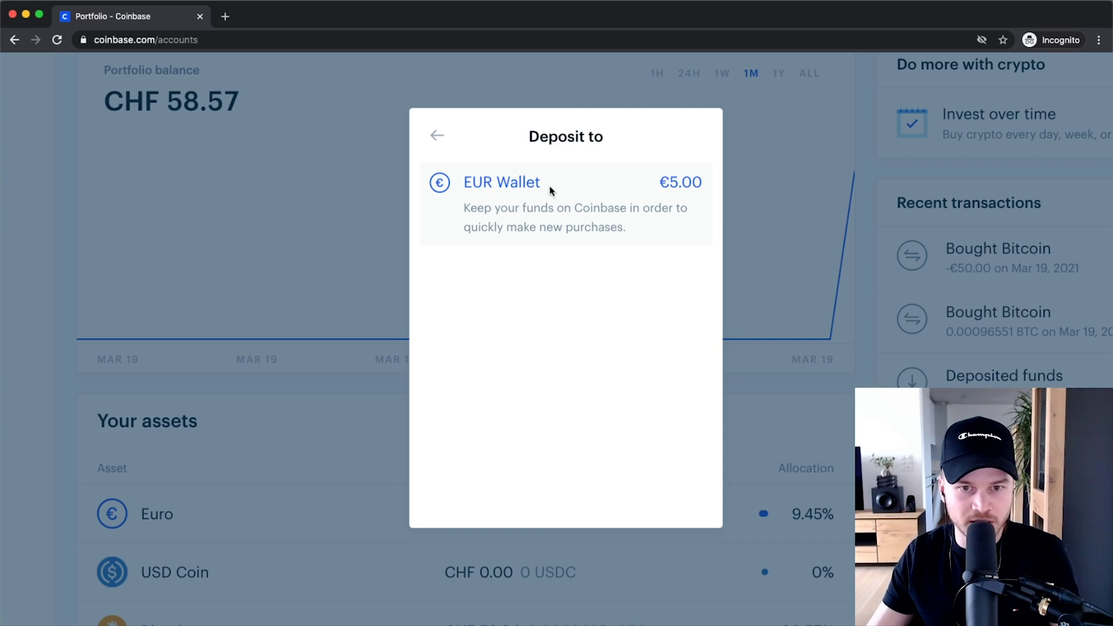
{"action": "left_click", "coordinate": [435, 139]}
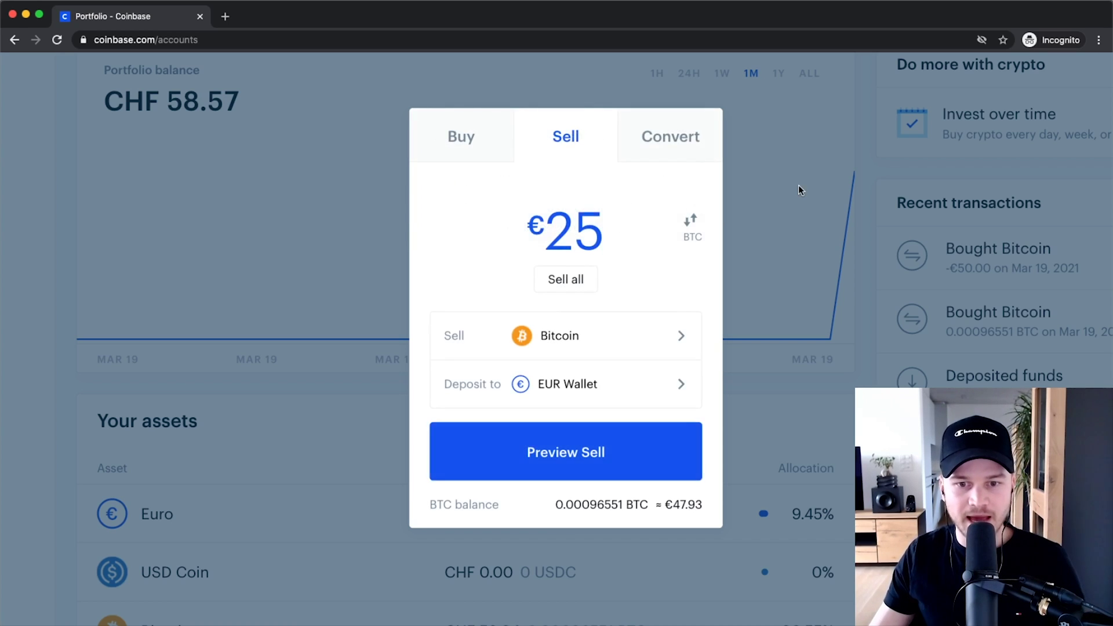
Preview the €25 Bitcoin sale showing the €1.49 fee and €23.51 payout
{"action": "left_click", "coordinate": [541, 466]}
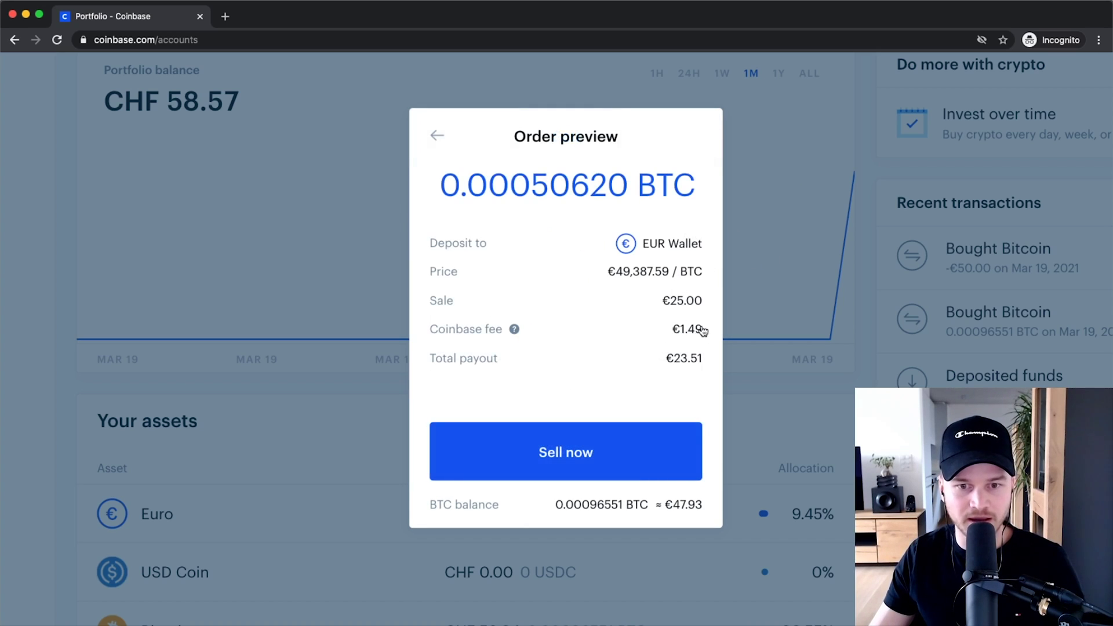
{"action": "scroll", "coordinate": [671, 351], "scroll_direction": "up", "scroll_amount": 5}
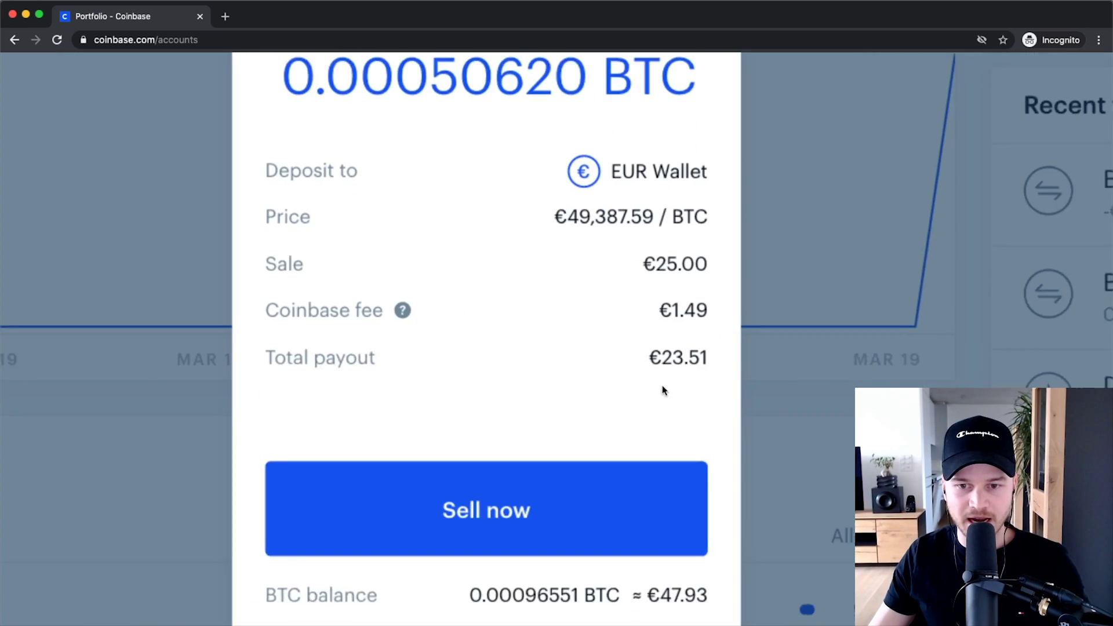
{"action": "scroll", "coordinate": [671, 350], "scroll_direction": "down", "scroll_amount": 5}
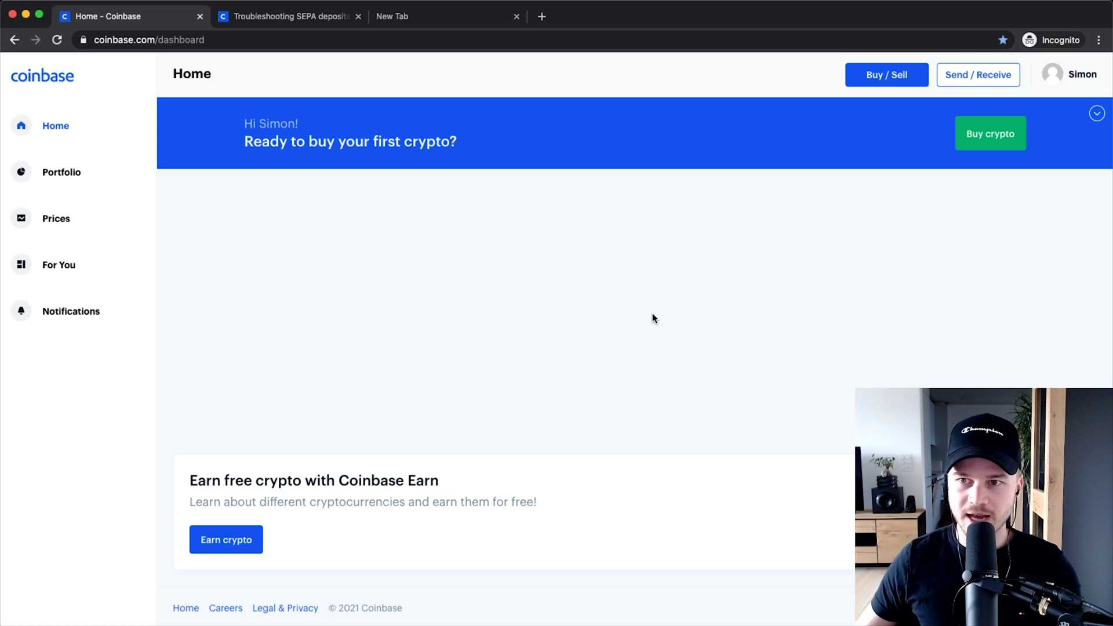
Open Settings from the profile menu and show Payment methods listing the linked Mastercard
{"action": "scroll", "coordinate": [1084, 74], "scroll_direction": "up", "scroll_amount": 5}
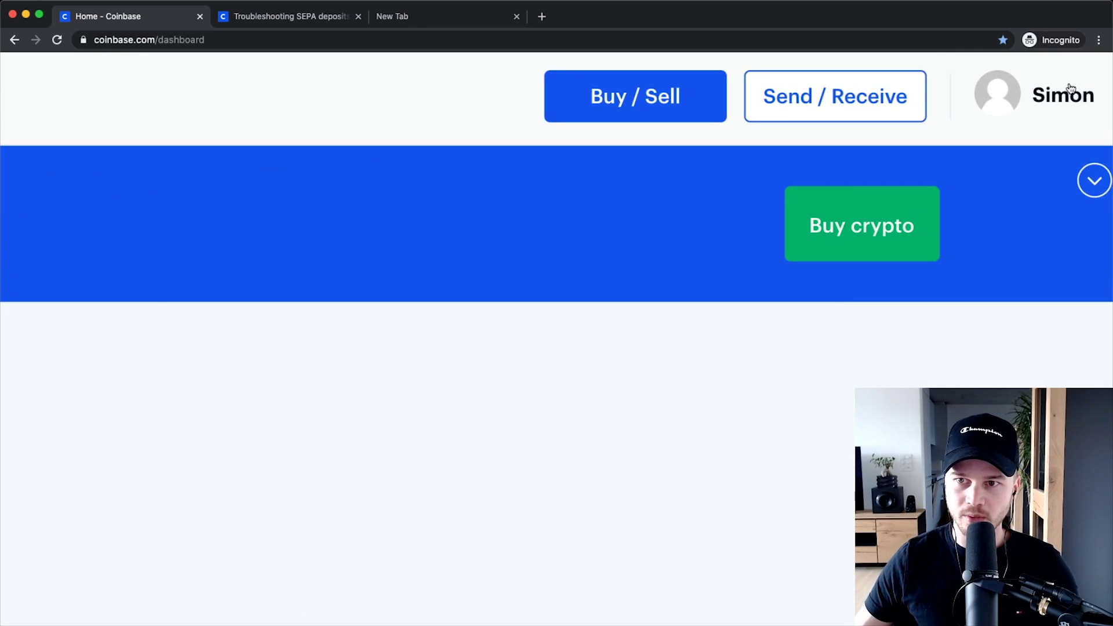
{"action": "left_click", "coordinate": [1035, 91]}
{"action": "scroll", "coordinate": [1024, 104], "scroll_direction": "down", "scroll_amount": 3}
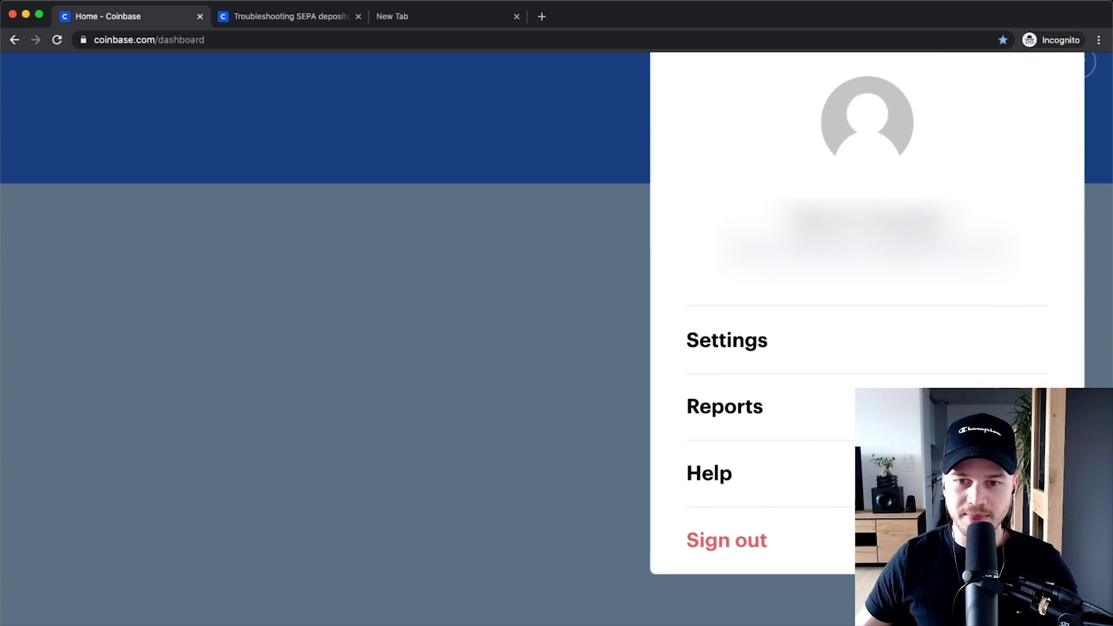
{"action": "left_click", "coordinate": [758, 330]}
{"action": "key", "text": "ctrl+0"}
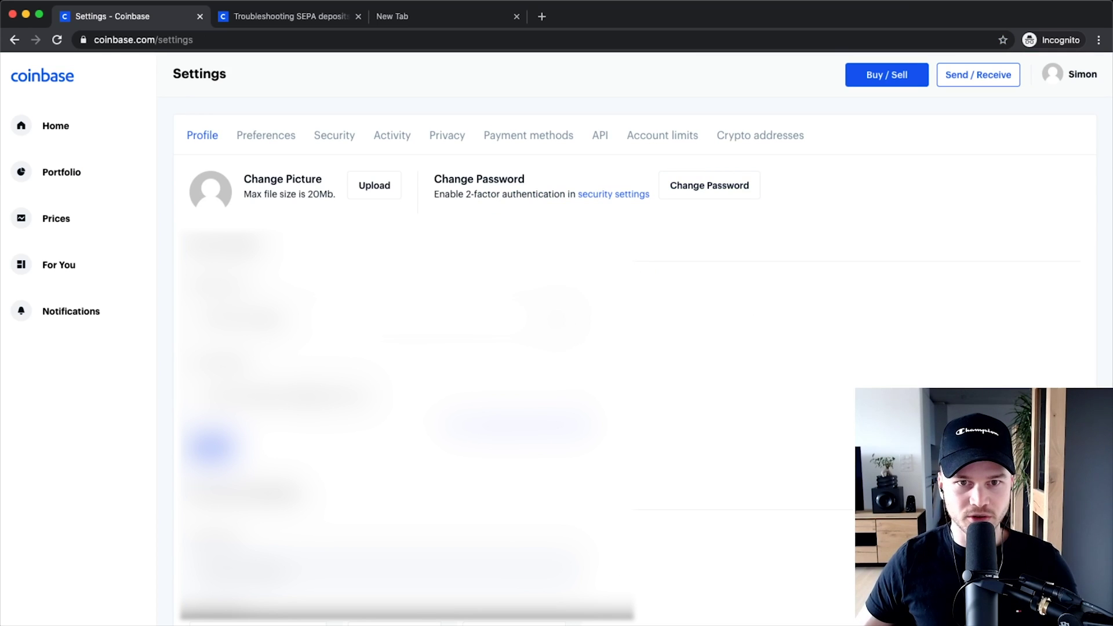
{"action": "left_click", "coordinate": [535, 144]}
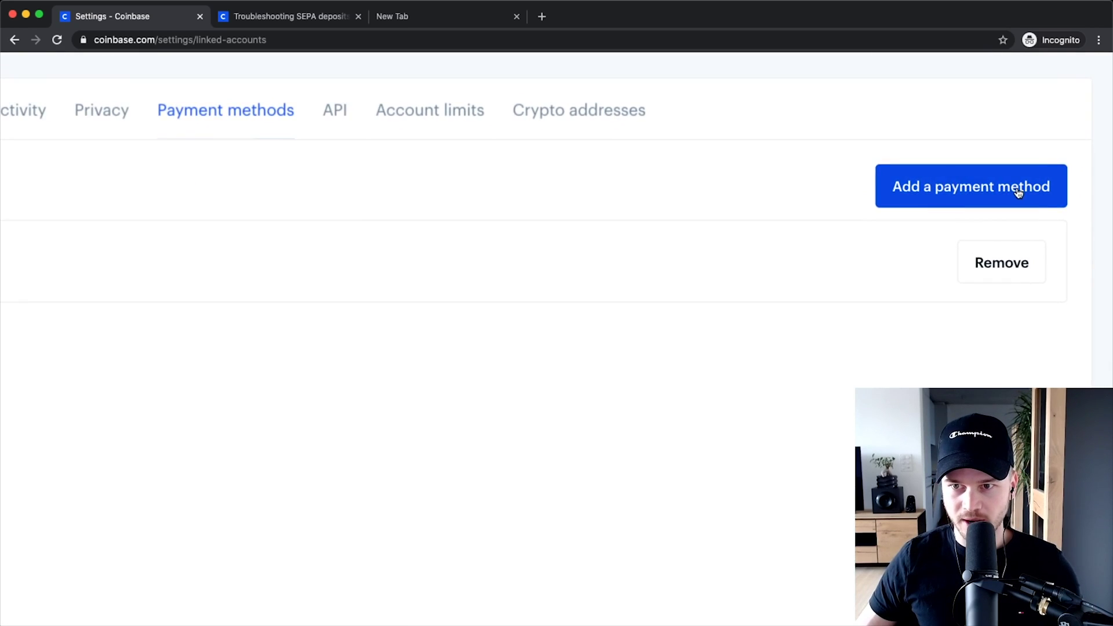
Start linking a Euro Bank Account and submit it for verification with Bank Name empty
{"action": "left_click", "coordinate": [1061, 188]}
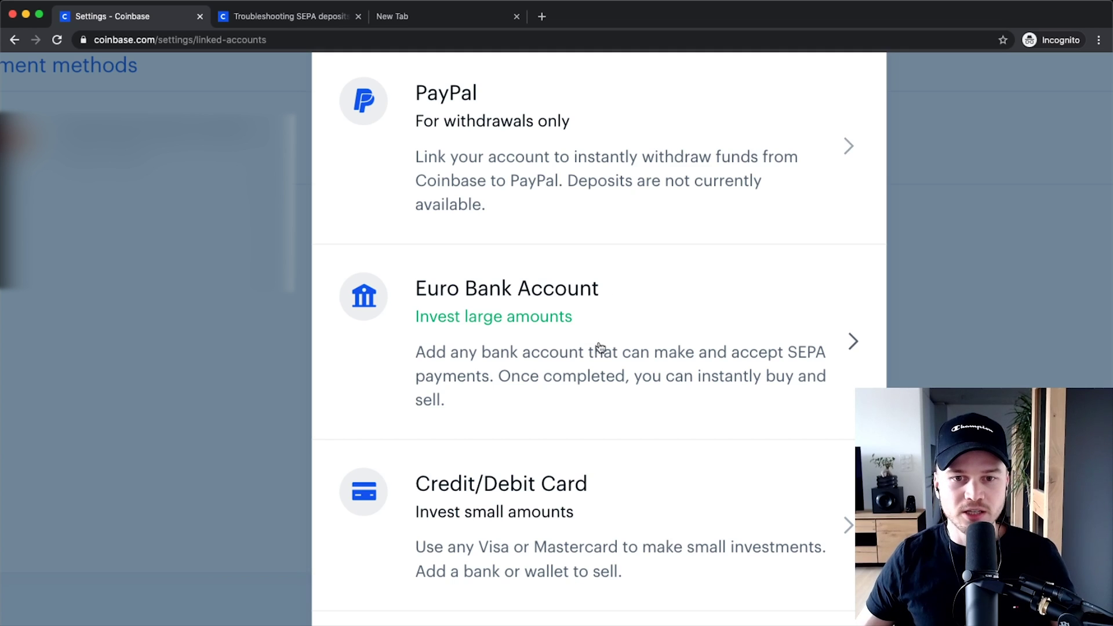
{"action": "left_click", "coordinate": [529, 343]}
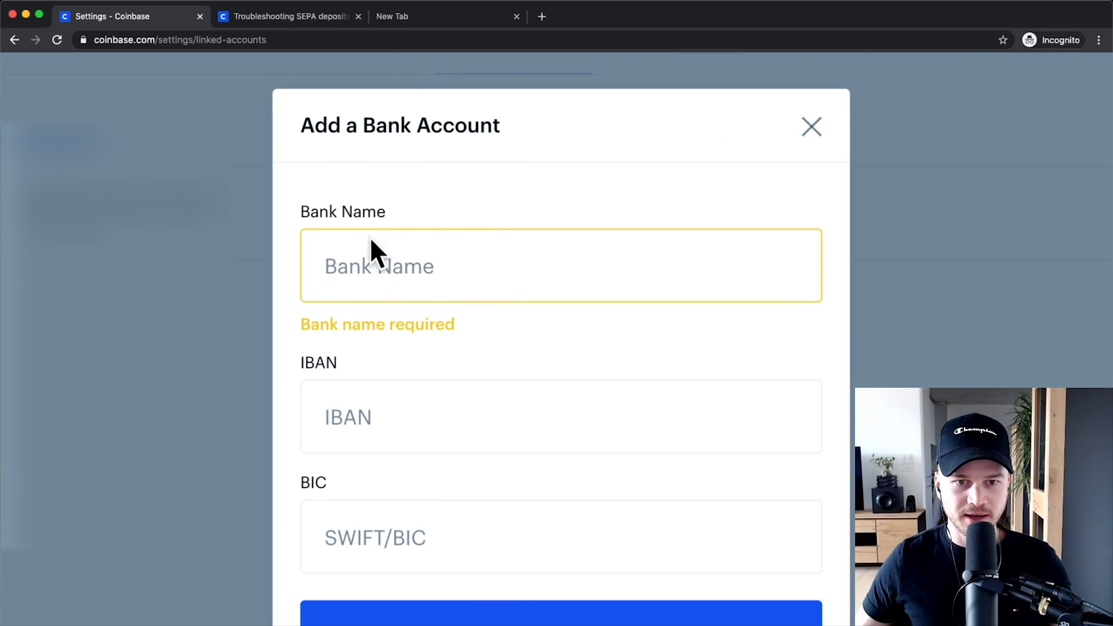
{"action": "scroll", "coordinate": [405, 241], "scroll_direction": "down", "scroll_amount": 1}
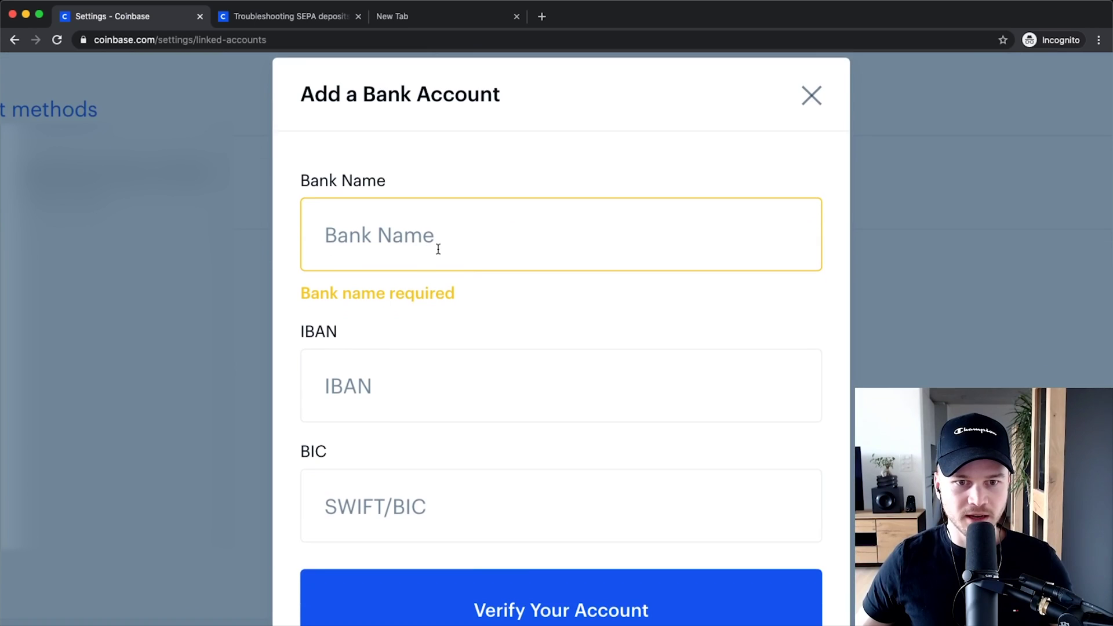
{"action": "scroll", "coordinate": [345, 290], "scroll_direction": "down", "scroll_amount": 2}
{"action": "scroll", "coordinate": [394, 290], "scroll_direction": "down", "scroll_amount": 3}
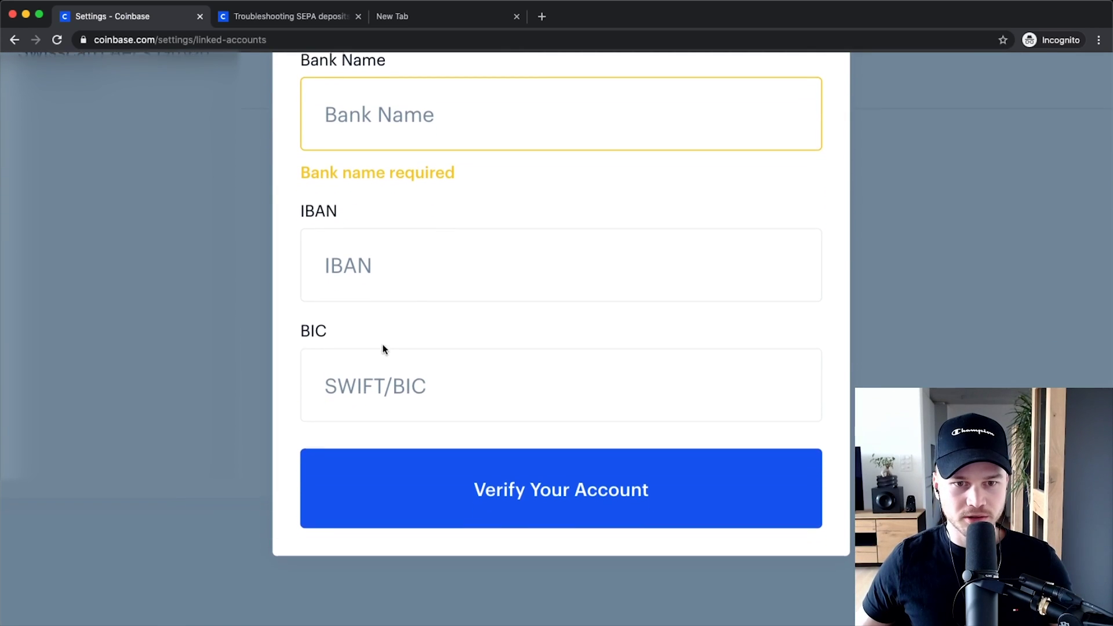
{"action": "left_click", "coordinate": [588, 467]}
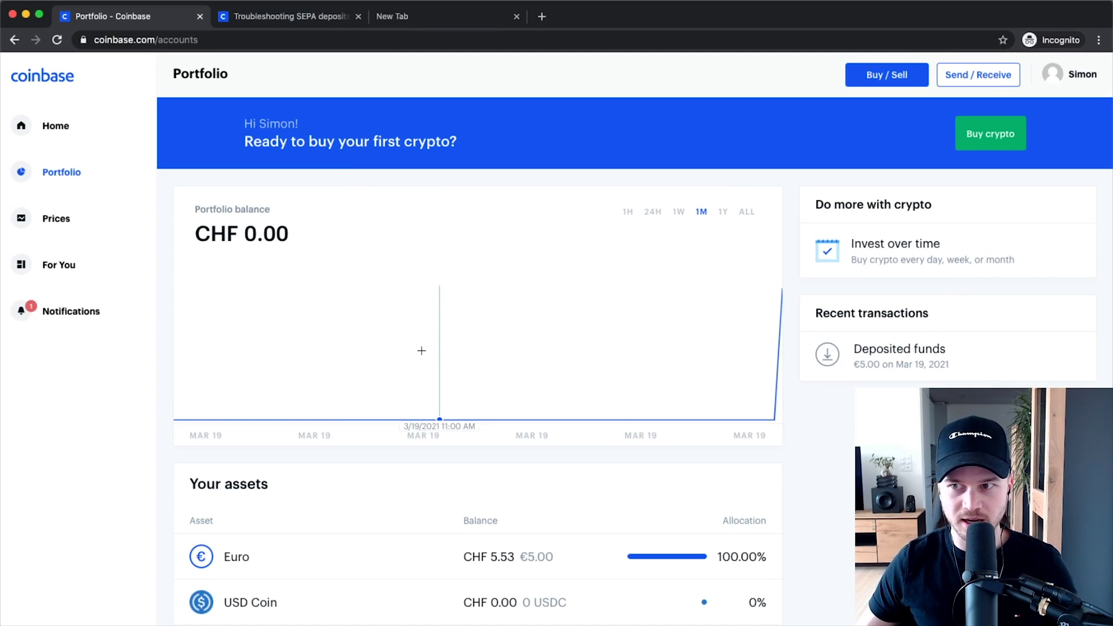
Go via Home to Portfolio and review Bitcoin at CHF 53.10 beside the €5.00 Euro balance
{"action": "scroll", "coordinate": [272, 225], "scroll_direction": "down", "scroll_amount": 4}
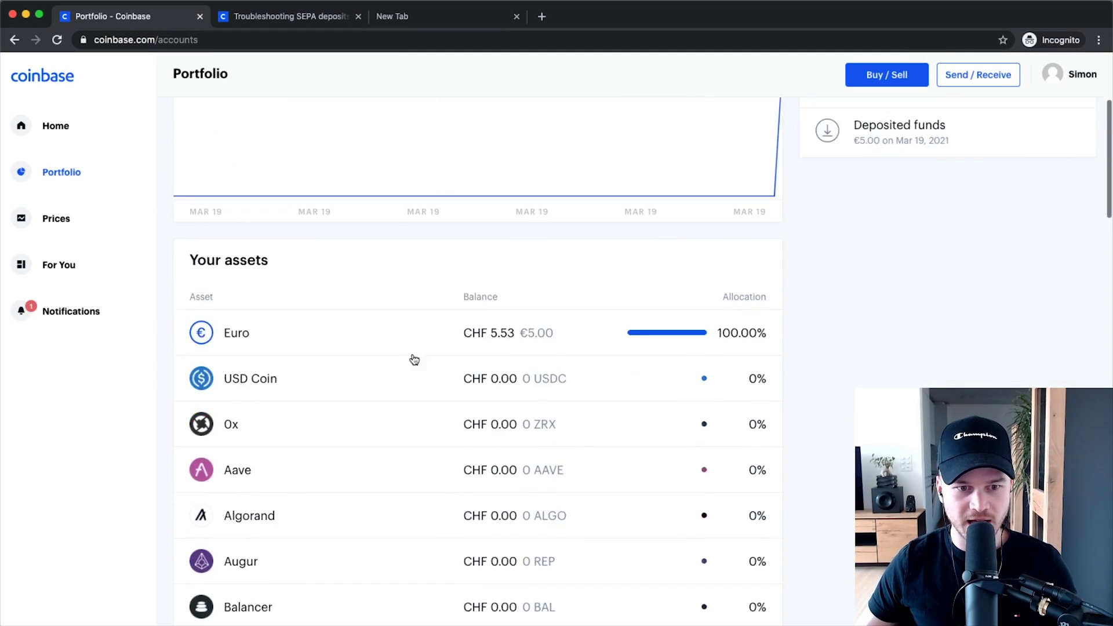
{"action": "scroll", "coordinate": [414, 359], "scroll_direction": "down", "scroll_amount": 2}
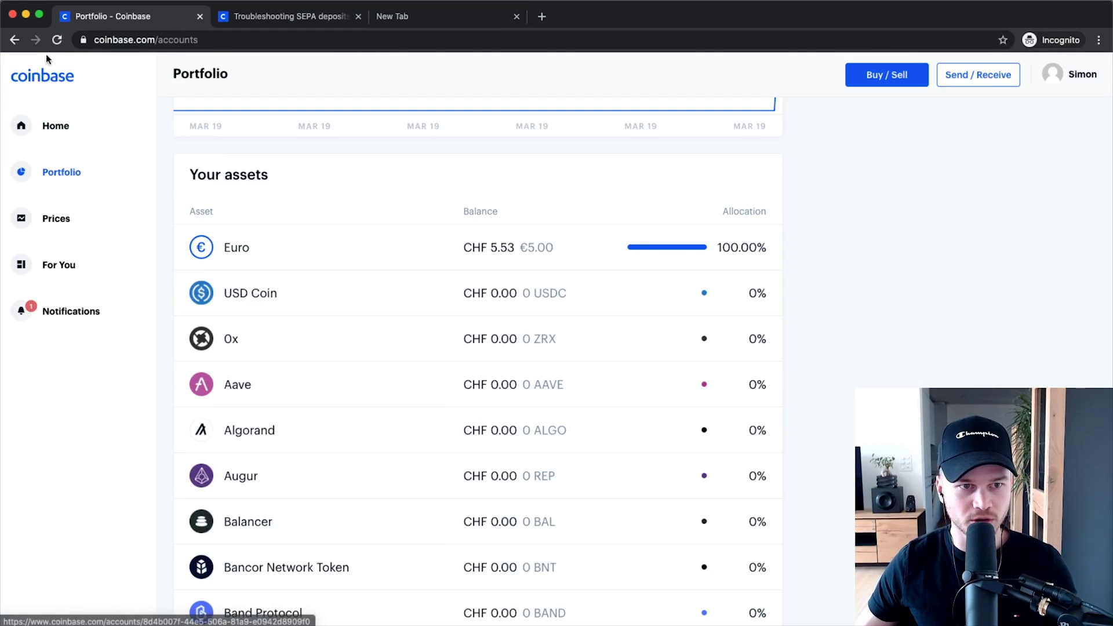
{"action": "left_click", "coordinate": [57, 133]}
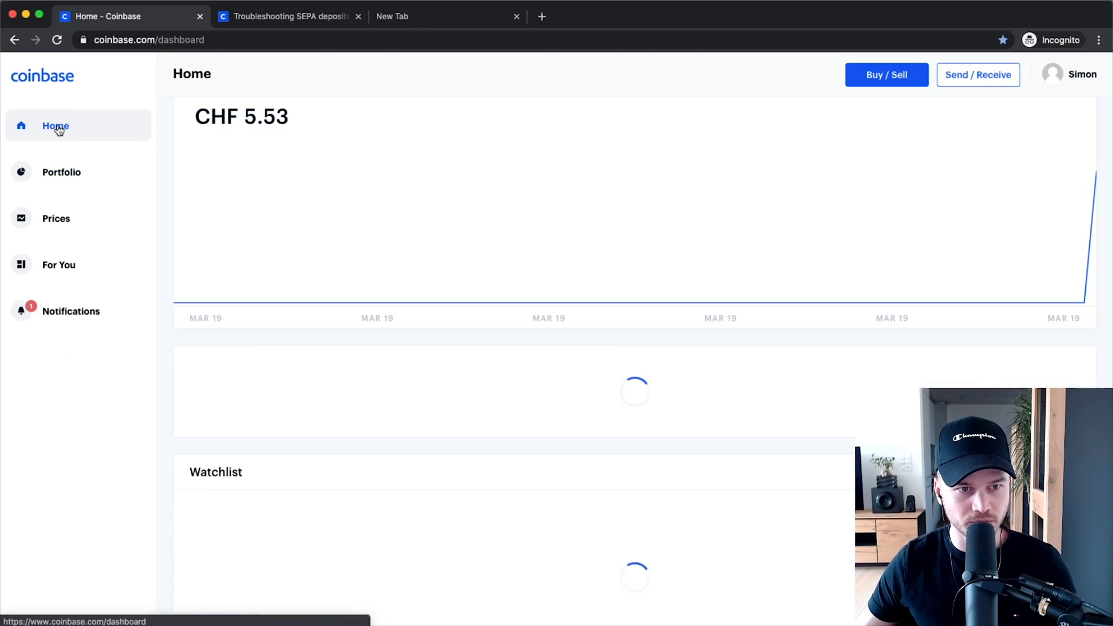
{"action": "left_click", "coordinate": [69, 170]}
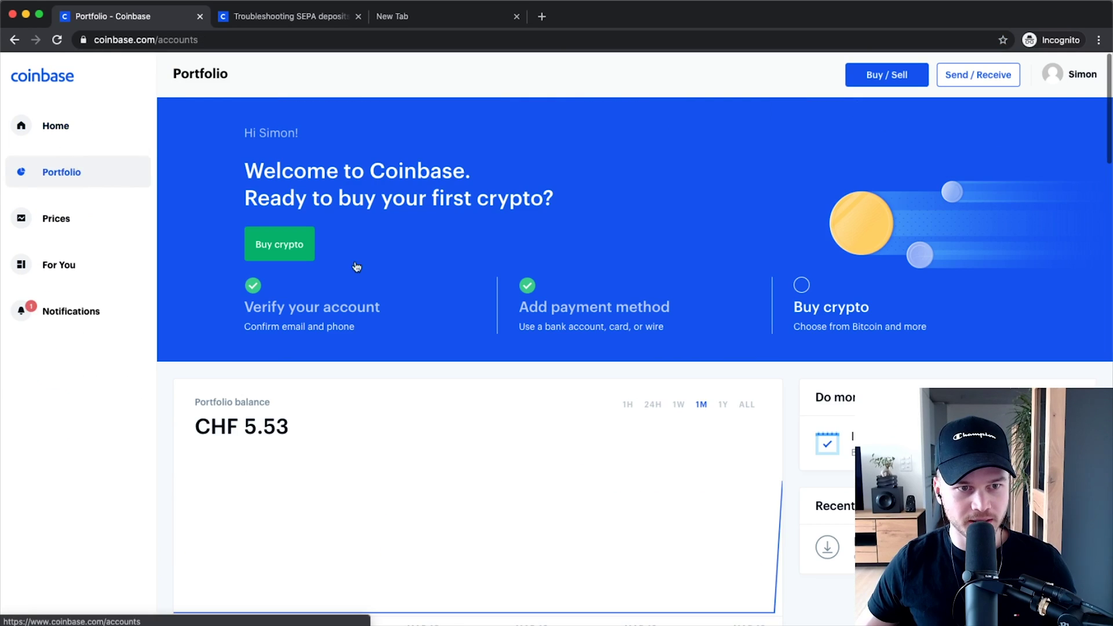
{"action": "scroll", "coordinate": [663, 419], "scroll_direction": "down", "scroll_amount": 8}
{"action": "scroll", "coordinate": [537, 383], "scroll_direction": "up", "scroll_amount": 3}
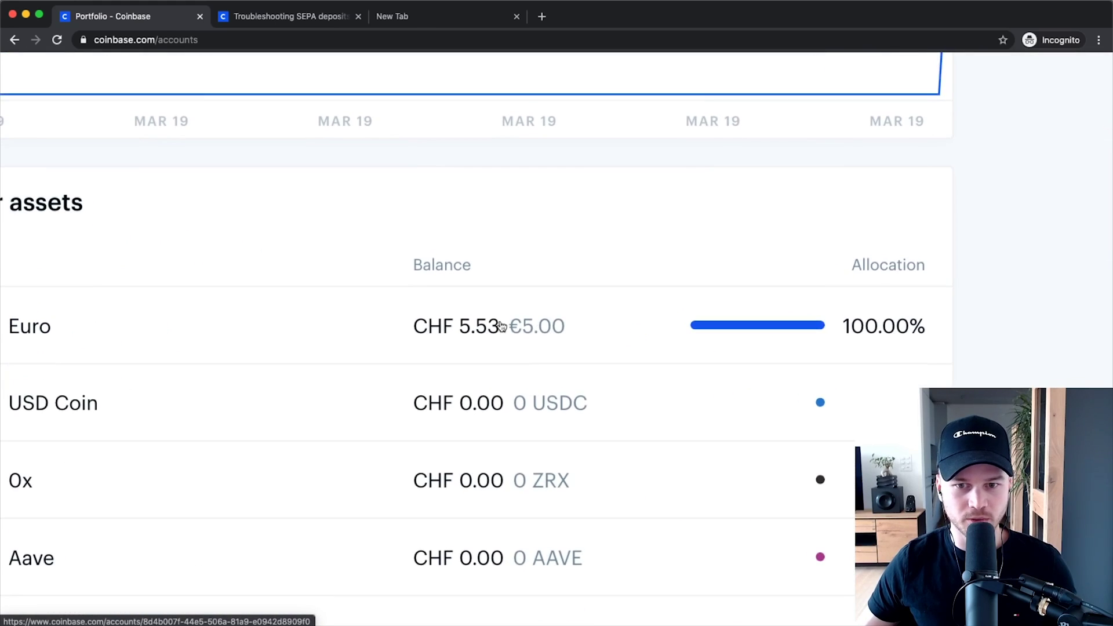
{"action": "scroll", "coordinate": [502, 326], "scroll_direction": "down", "scroll_amount": 2}
{"action": "scroll", "coordinate": [515, 323], "scroll_direction": "up", "scroll_amount": 3}
{"action": "scroll", "coordinate": [506, 325], "scroll_direction": "down", "scroll_amount": 2}
{"action": "scroll", "coordinate": [520, 325], "scroll_direction": "up", "scroll_amount": 1}
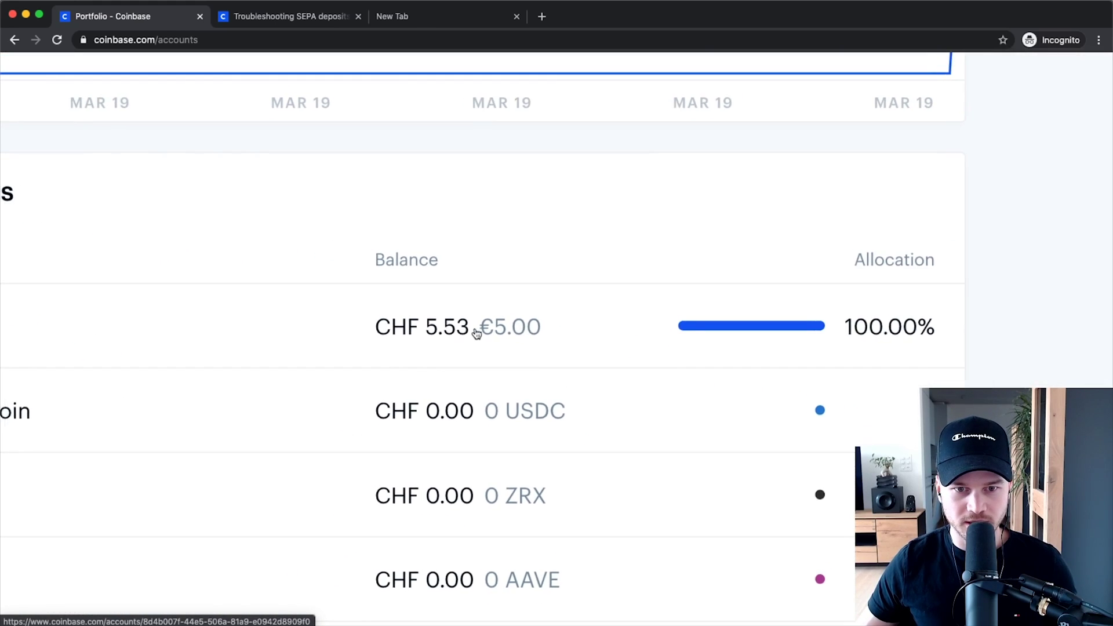
{"action": "scroll", "coordinate": [476, 332], "scroll_direction": "left", "scroll_amount": 5}
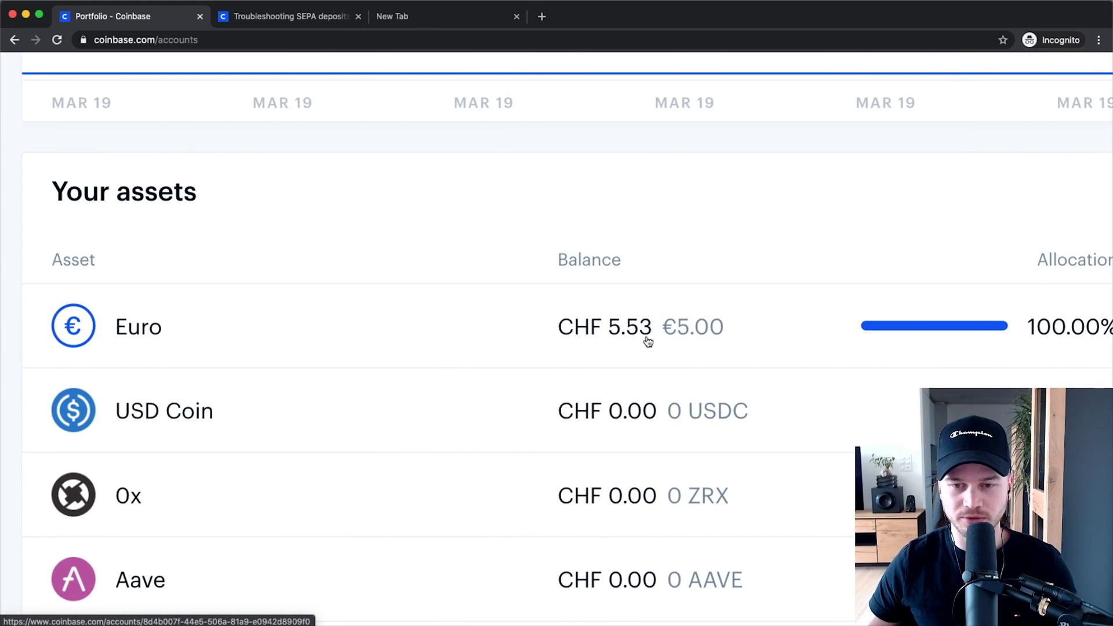
{"action": "scroll", "coordinate": [647, 342], "scroll_direction": "down", "scroll_amount": 5}
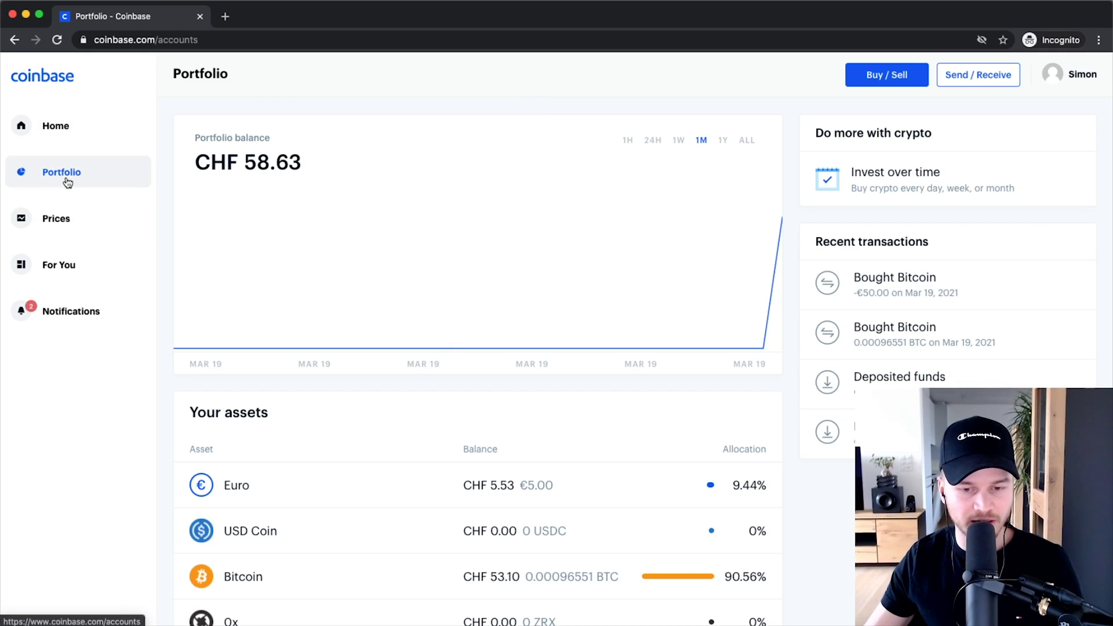
Open the Euro wallet from the Portfolio asset list
{"action": "scroll", "coordinate": [552, 327], "scroll_direction": "down", "scroll_amount": 3}
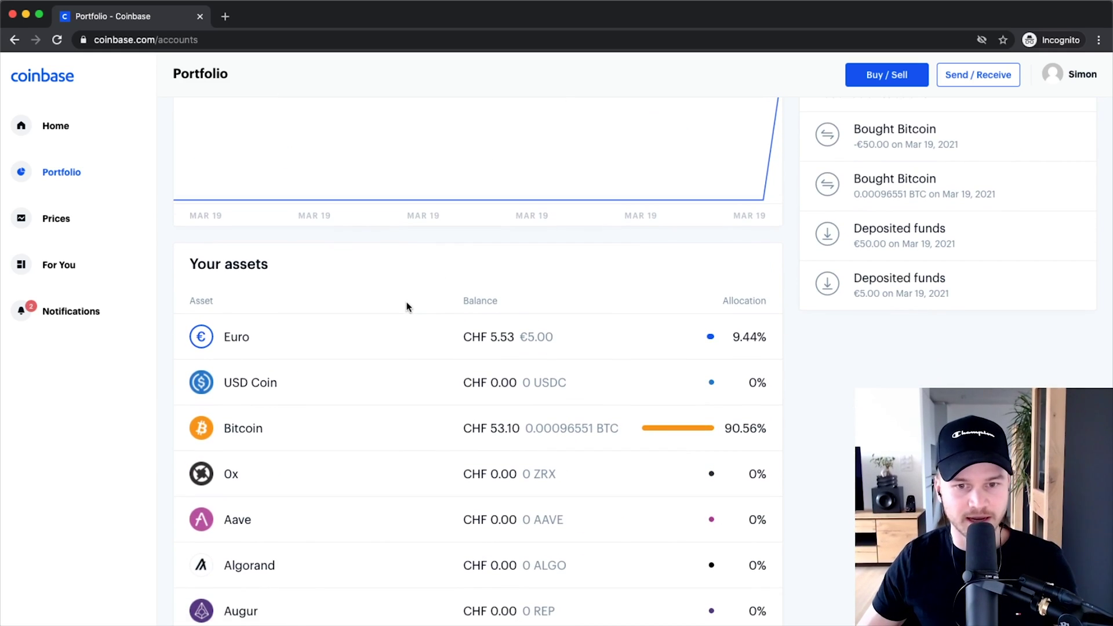
{"action": "scroll", "coordinate": [407, 306], "scroll_direction": "up", "scroll_amount": 5}
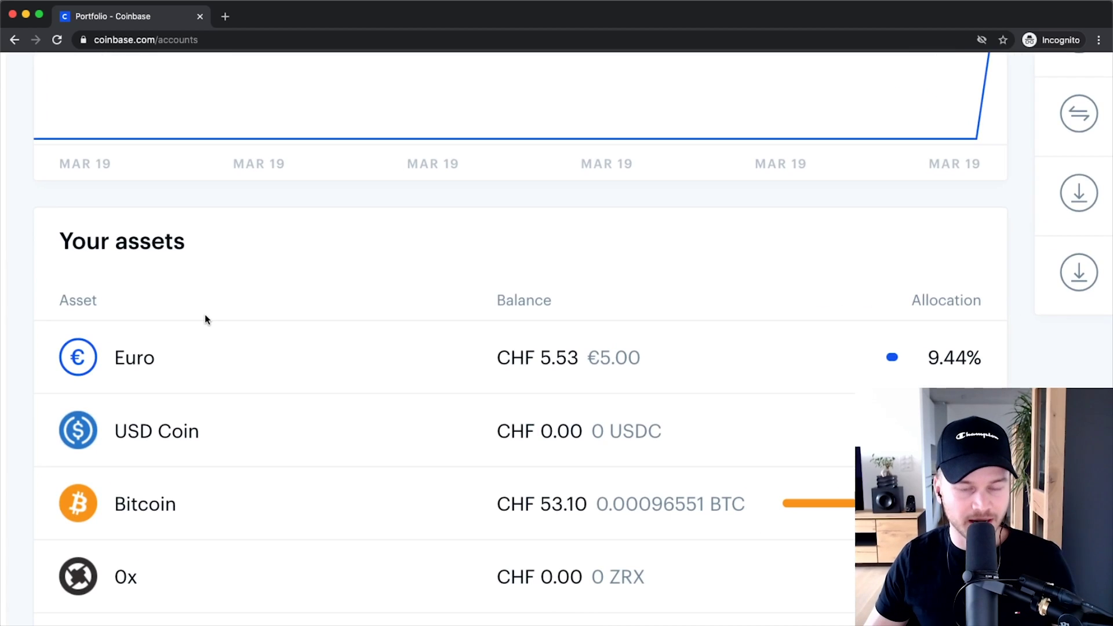
{"action": "scroll", "coordinate": [173, 324], "scroll_direction": "down", "scroll_amount": 1}
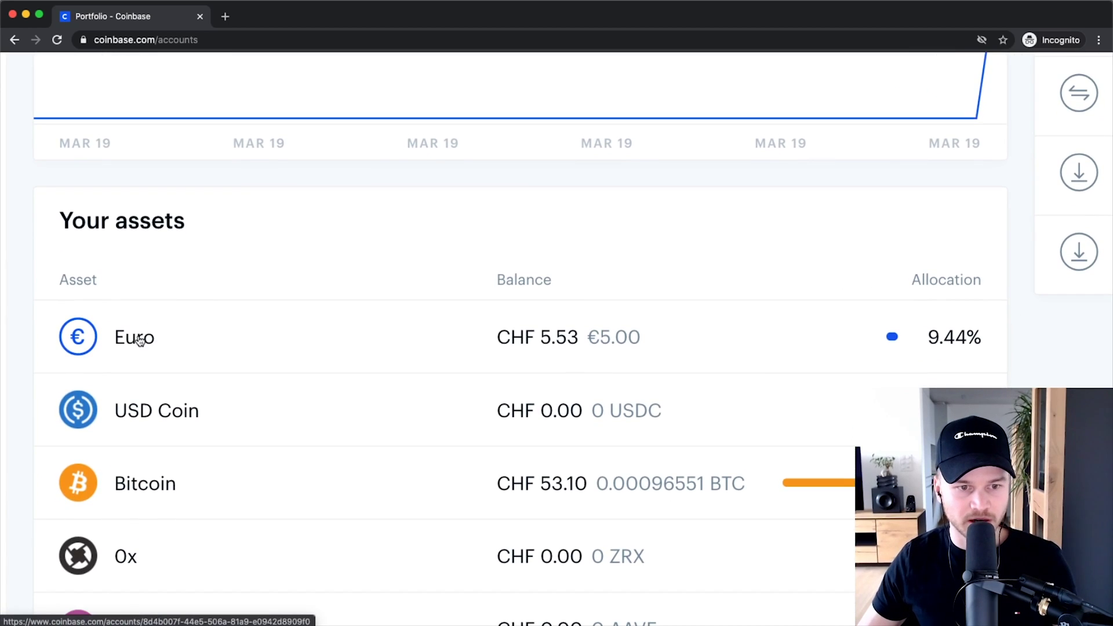
{"action": "left_click", "coordinate": [133, 337]}
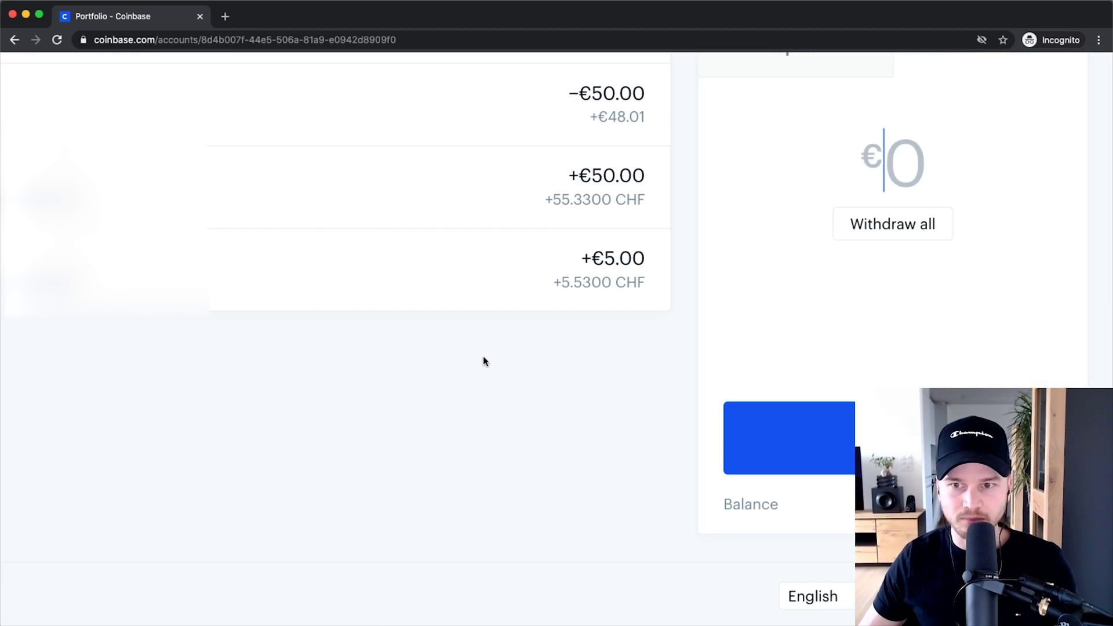
{"action": "scroll", "coordinate": [483, 356], "scroll_direction": "down", "scroll_amount": 5}
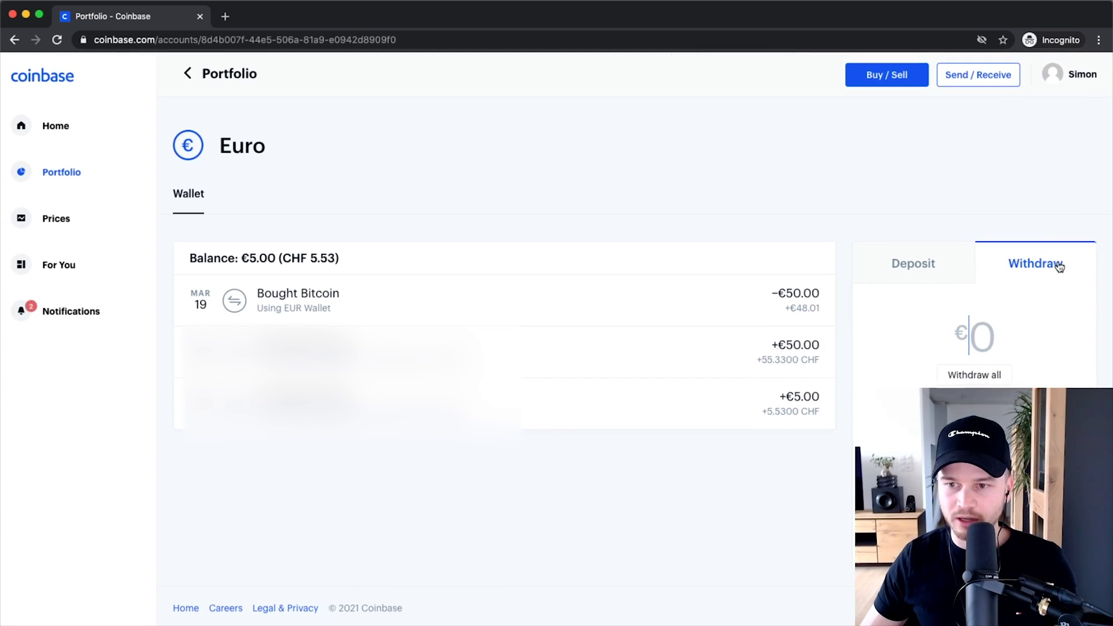
{"action": "scroll", "coordinate": [1058, 261], "scroll_direction": "up", "scroll_amount": 5}
{"action": "scroll", "coordinate": [951, 256], "scroll_direction": "down", "scroll_amount": 3}
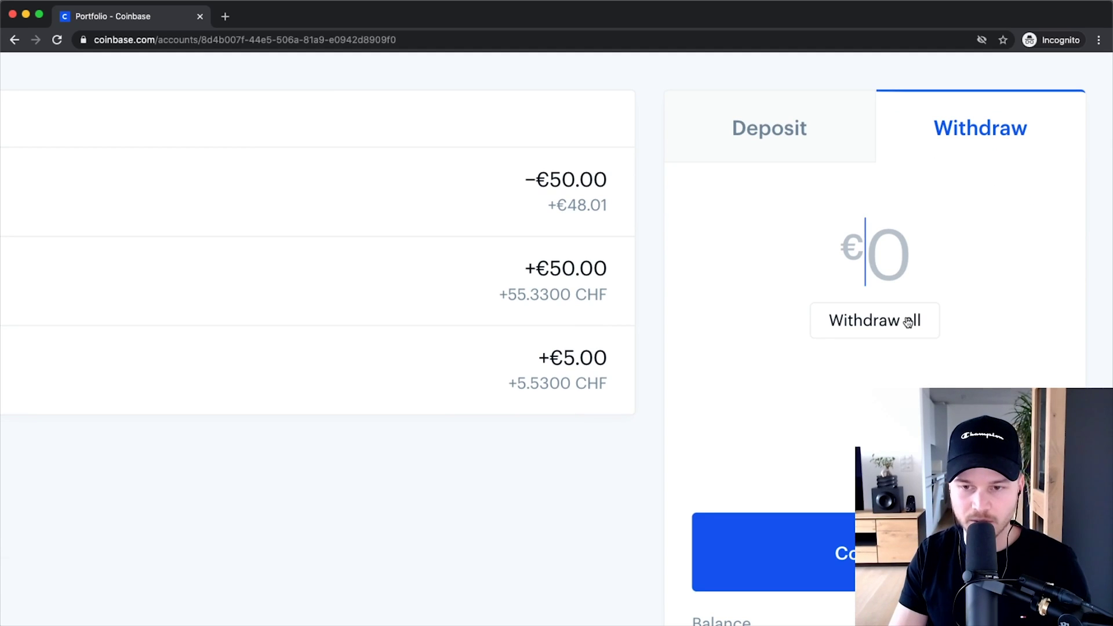
Enter a €5 withdrawal amount and choose the linked bank account as destination
{"action": "type", "text": "50"}
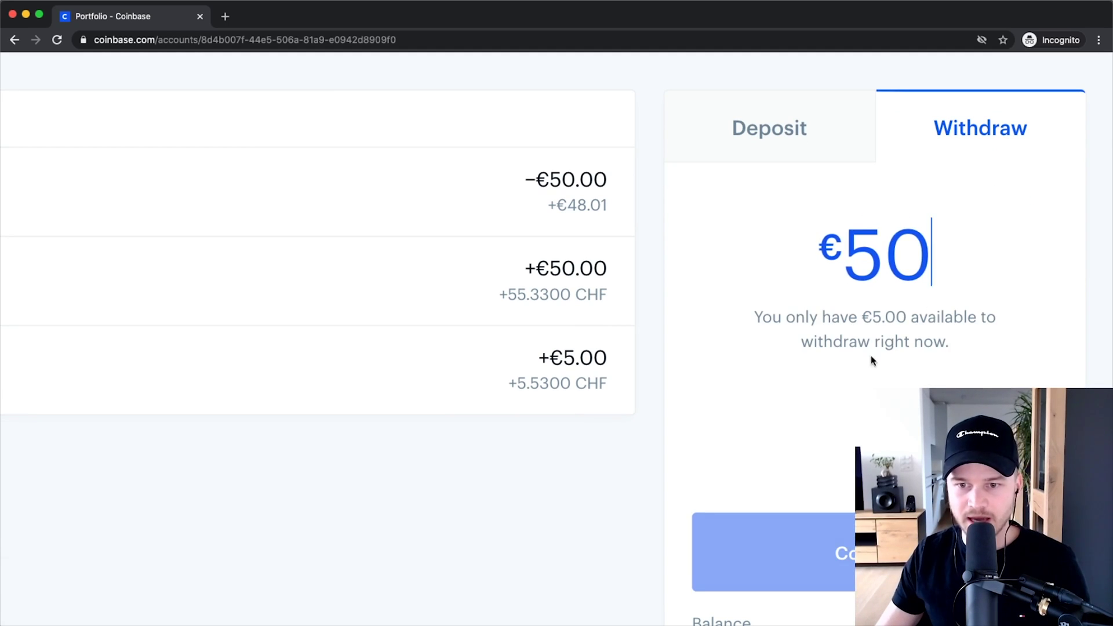
{"action": "left_click_drag", "start_coordinate": [851, 252], "coordinate": [949, 265]}
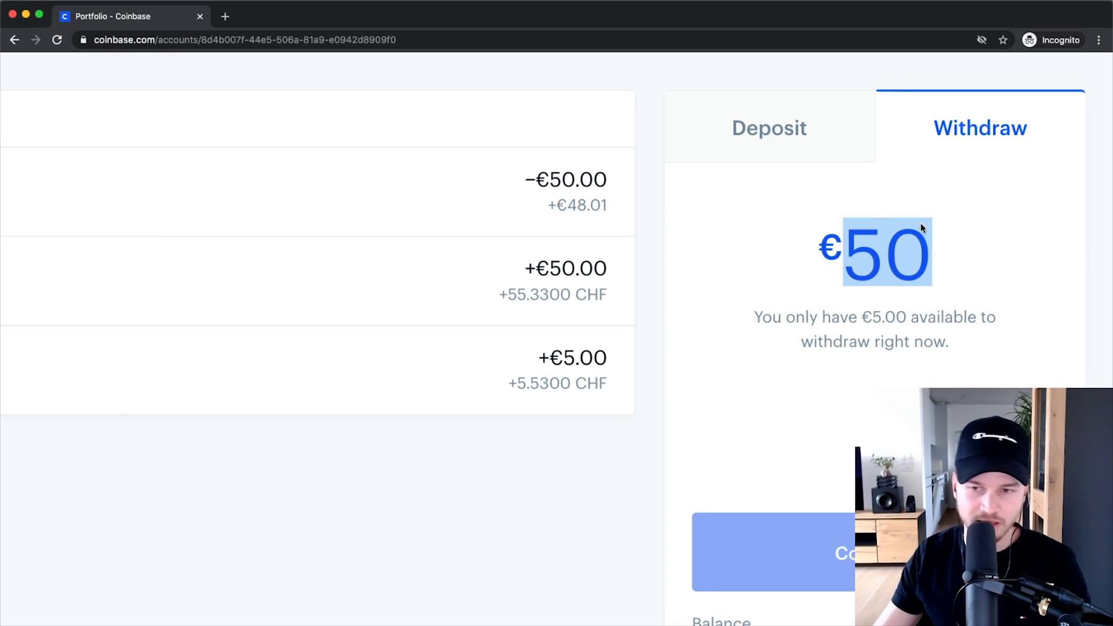
{"action": "type", "text": "5"}
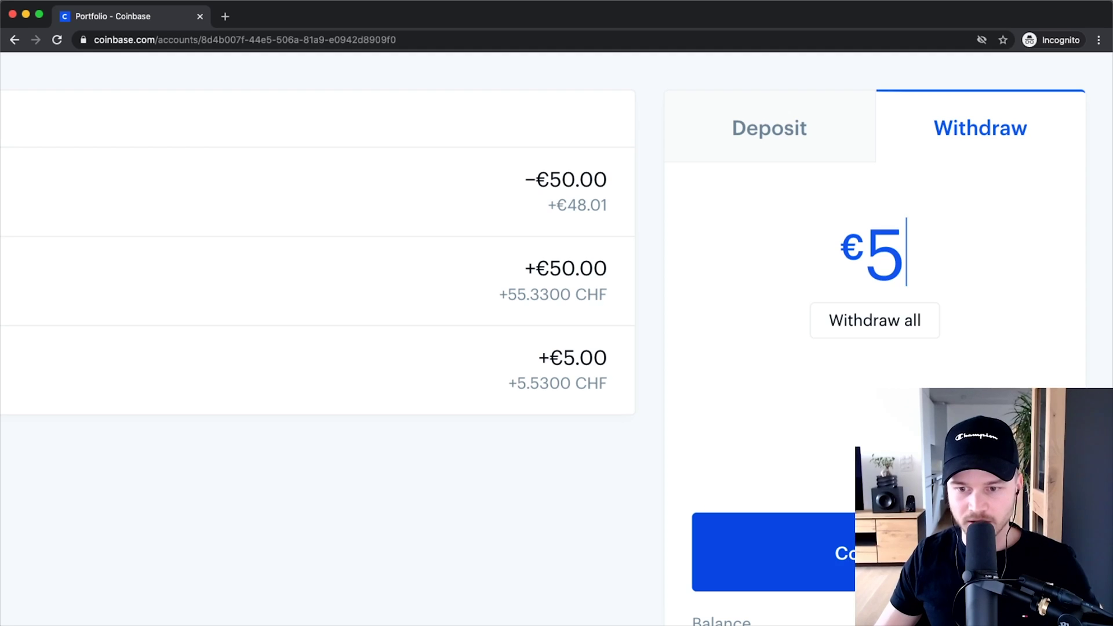
{"action": "key", "text": "Return"}
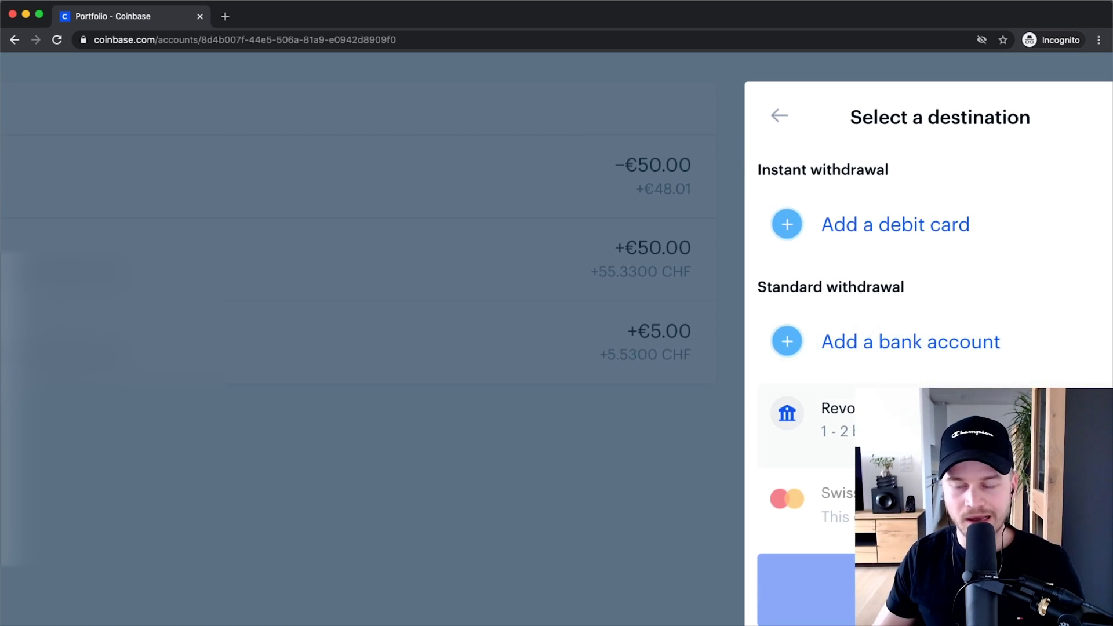
{"action": "scroll", "coordinate": [927, 330], "scroll_direction": "down", "scroll_amount": 3}
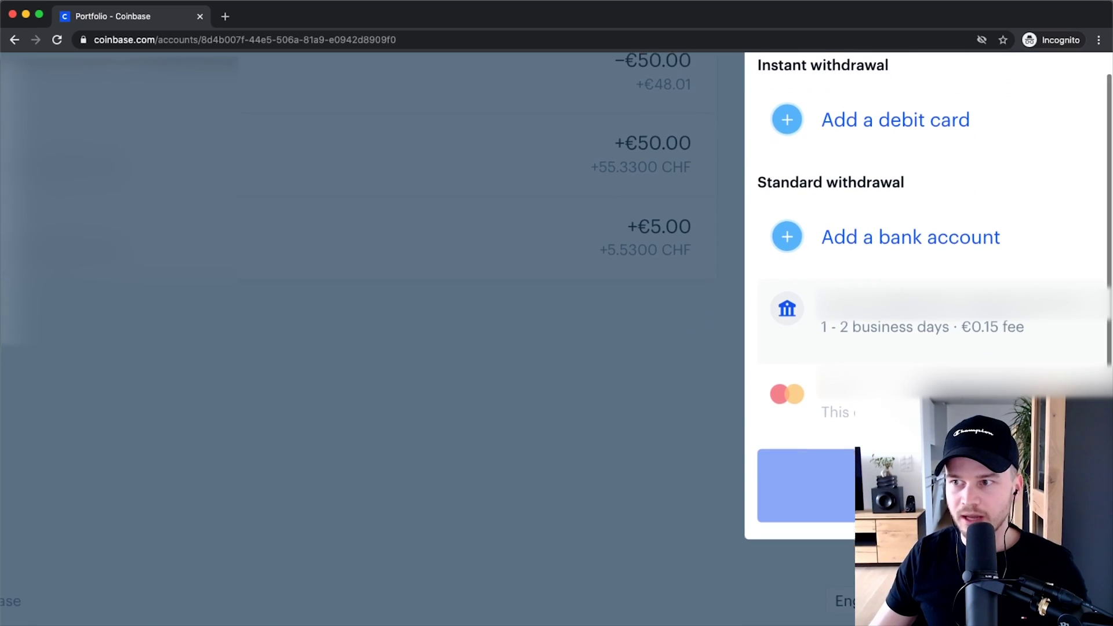
{"action": "left_click", "coordinate": [907, 316]}
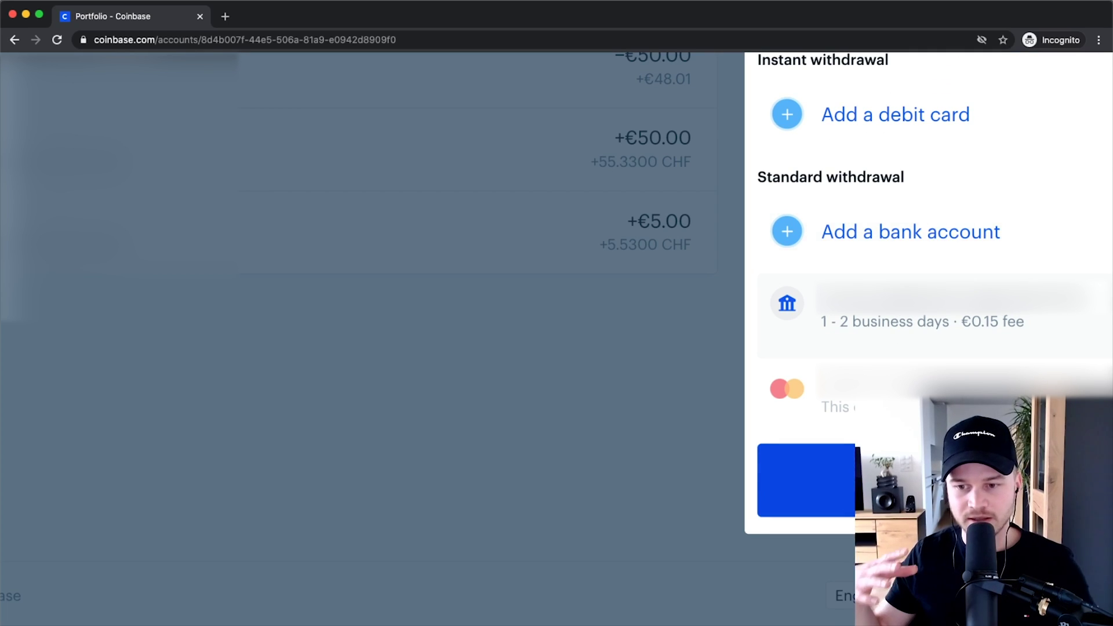